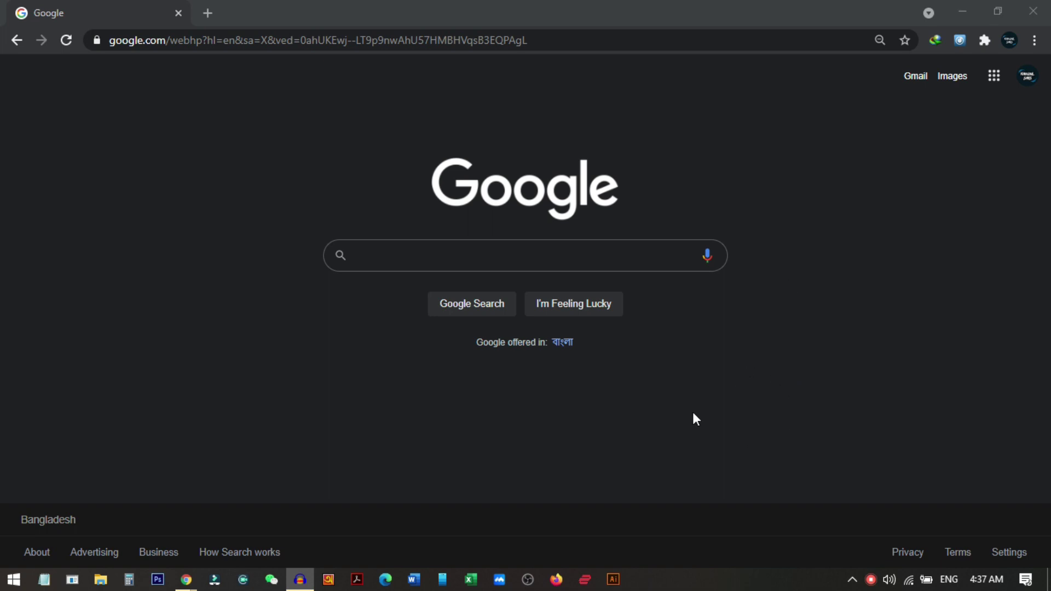
Run a Google search for 'hoi' from the Google search box.
click(465, 258)
text(hoi)
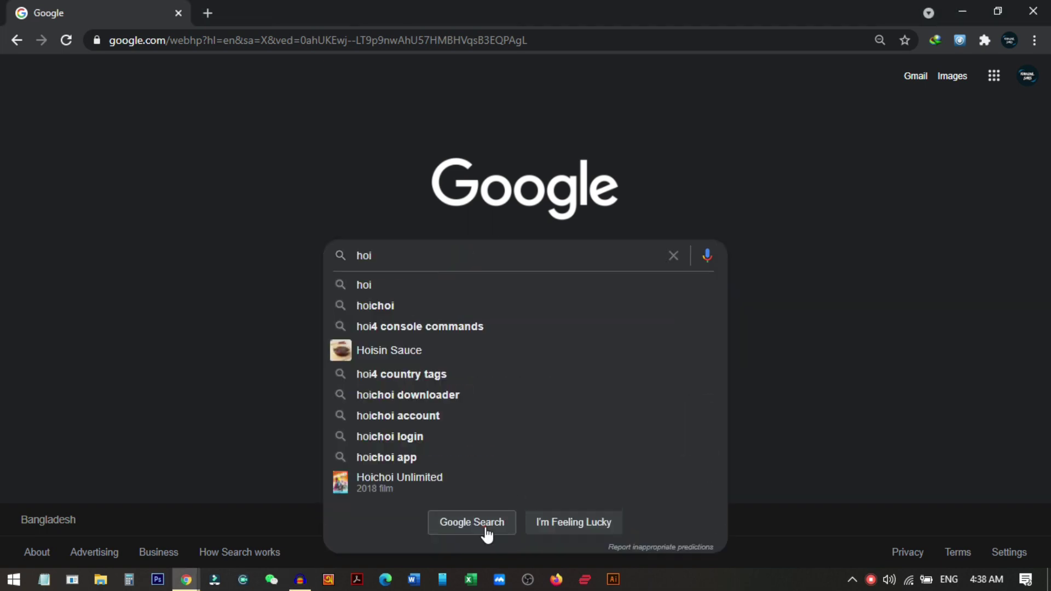
click(486, 528)
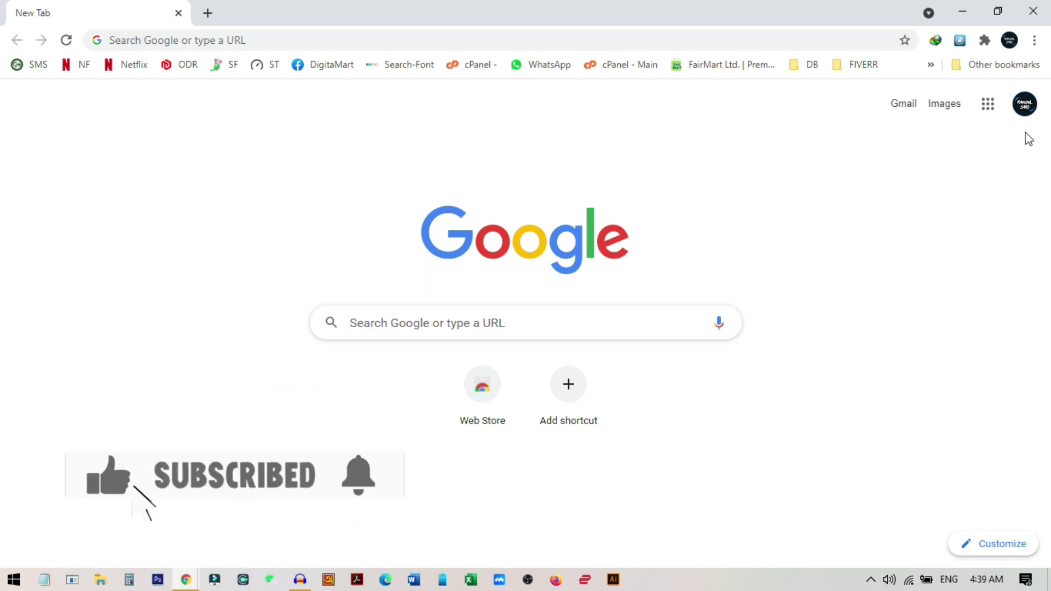
Check via the Chrome menu's About page that version 90.0.4430.212 is up to date.
click(1034, 40)
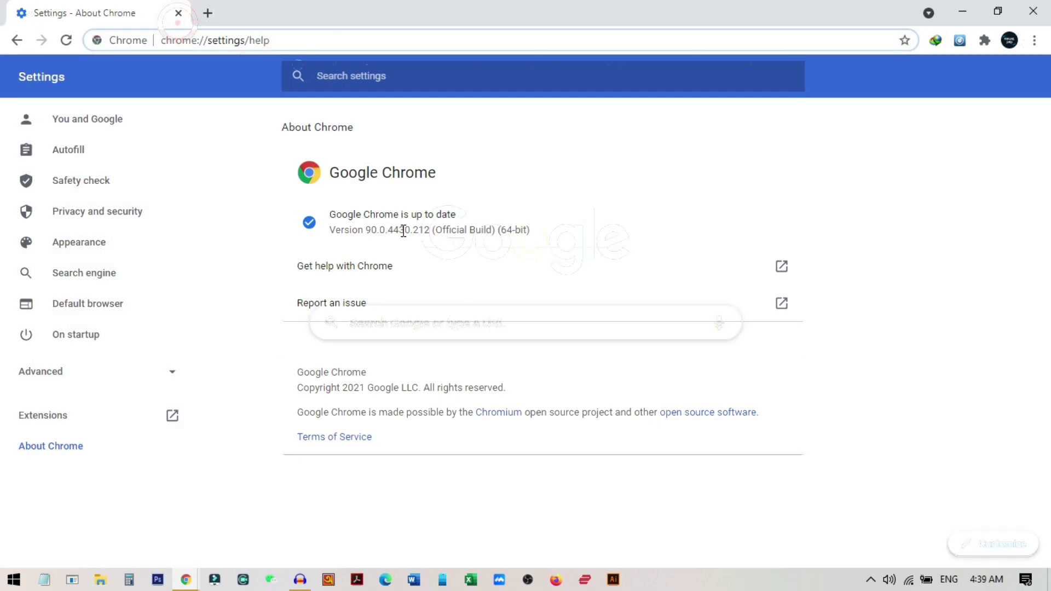
Set the Windows colour mode to Dark under Personalize > Colors.
click(964, 13)
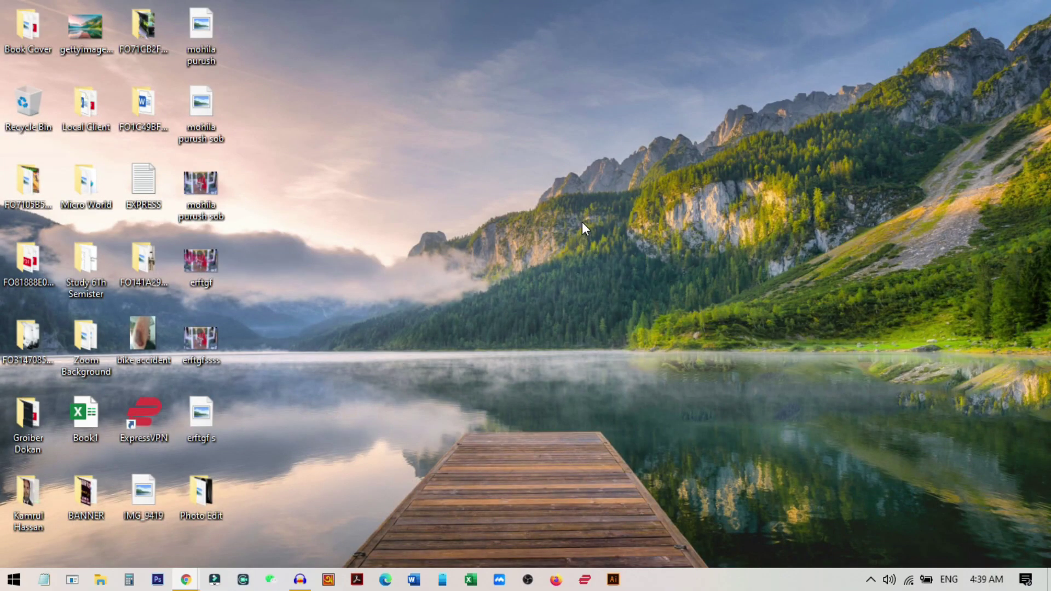
right_click(652, 269)
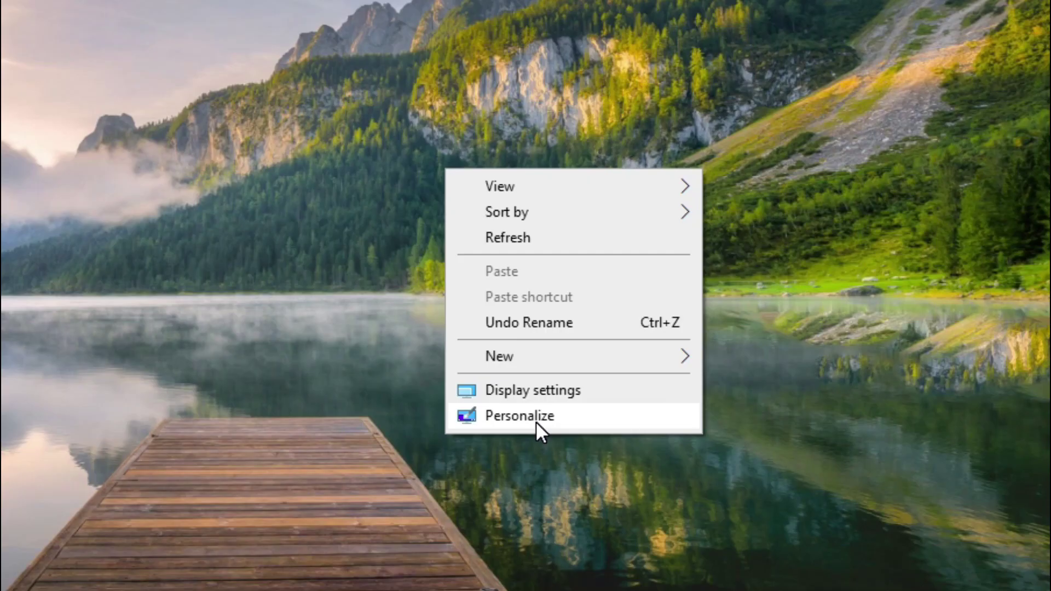
click(713, 432)
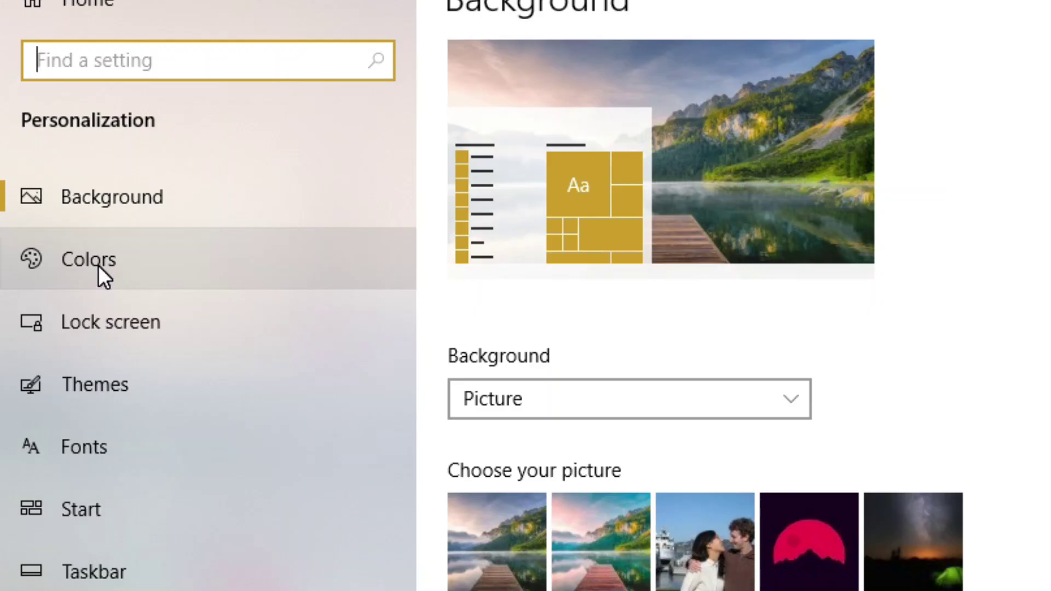
click(60, 213)
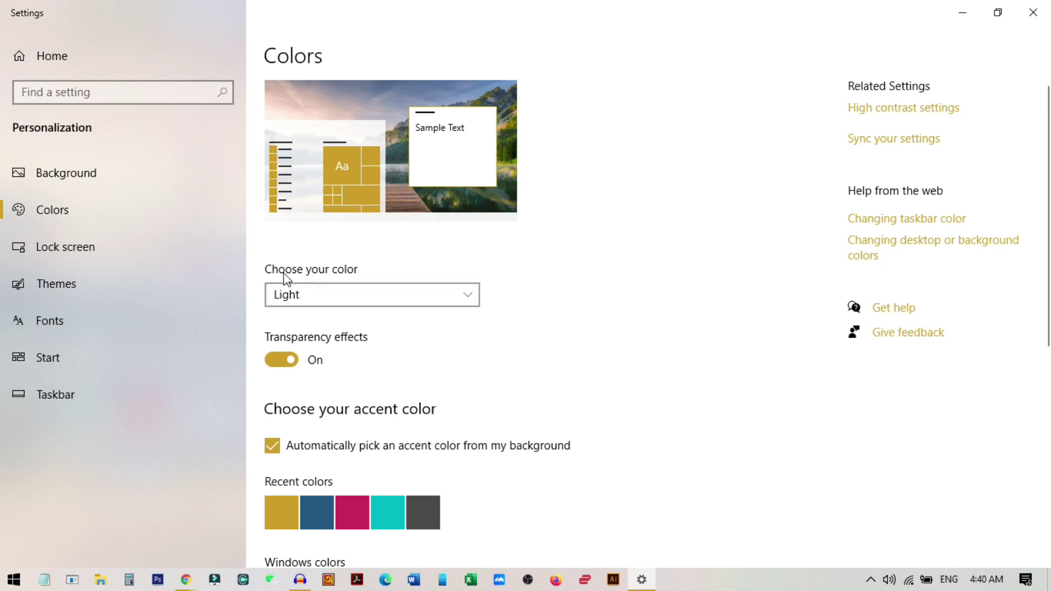
click(462, 296)
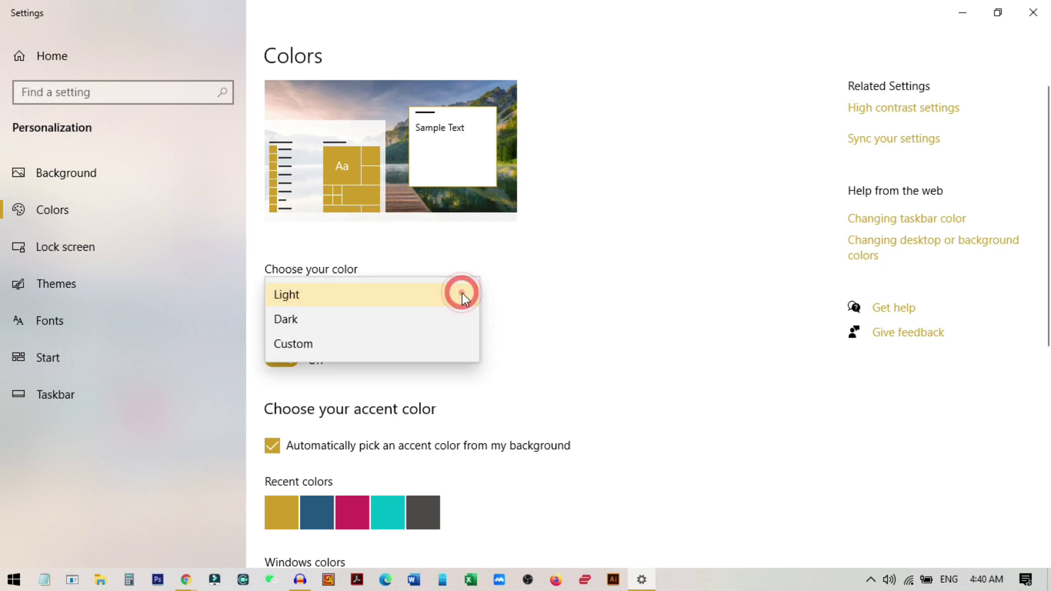
click(297, 320)
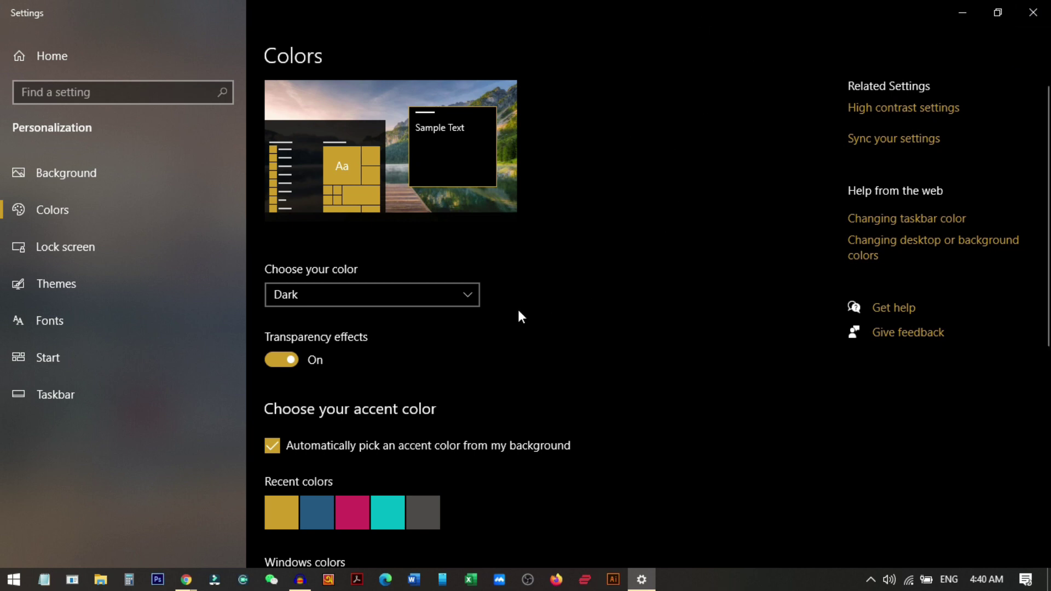
Check that File Explorer appears dark, then close Windows Settings.
click(101, 581)
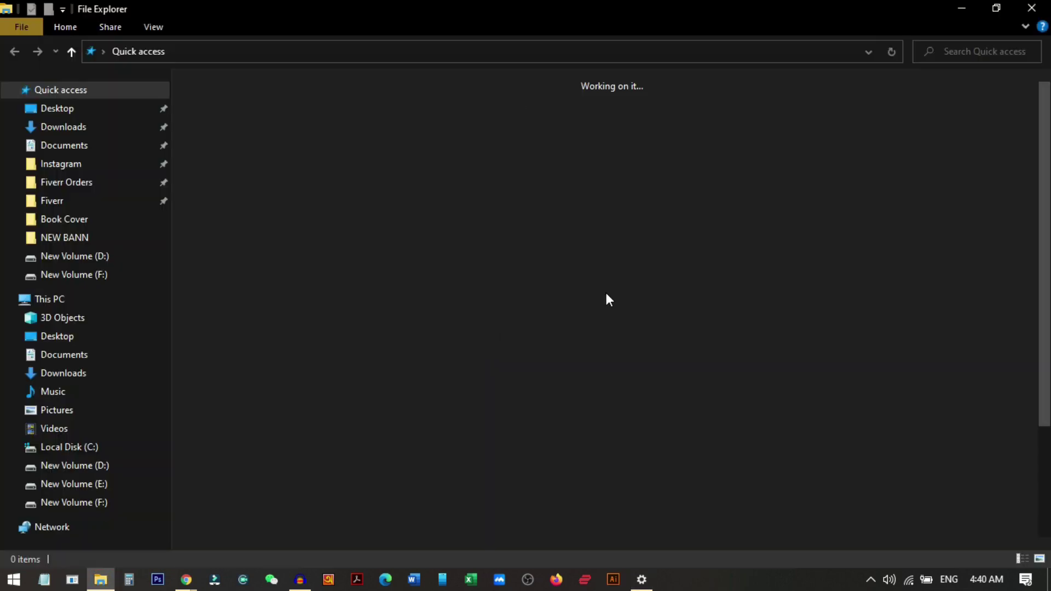
key(alt+Tab)
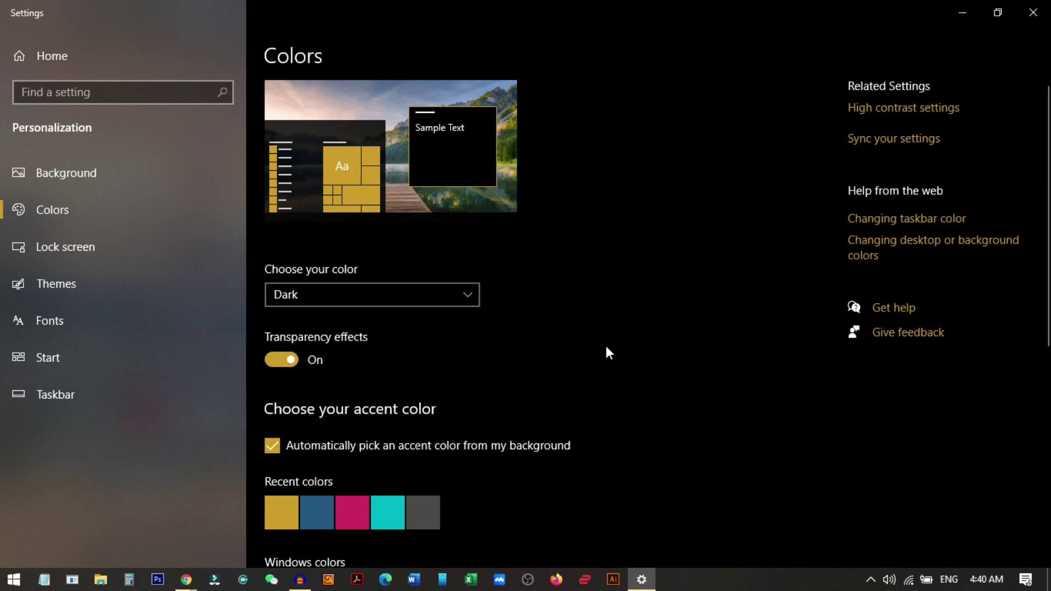
click(1032, 13)
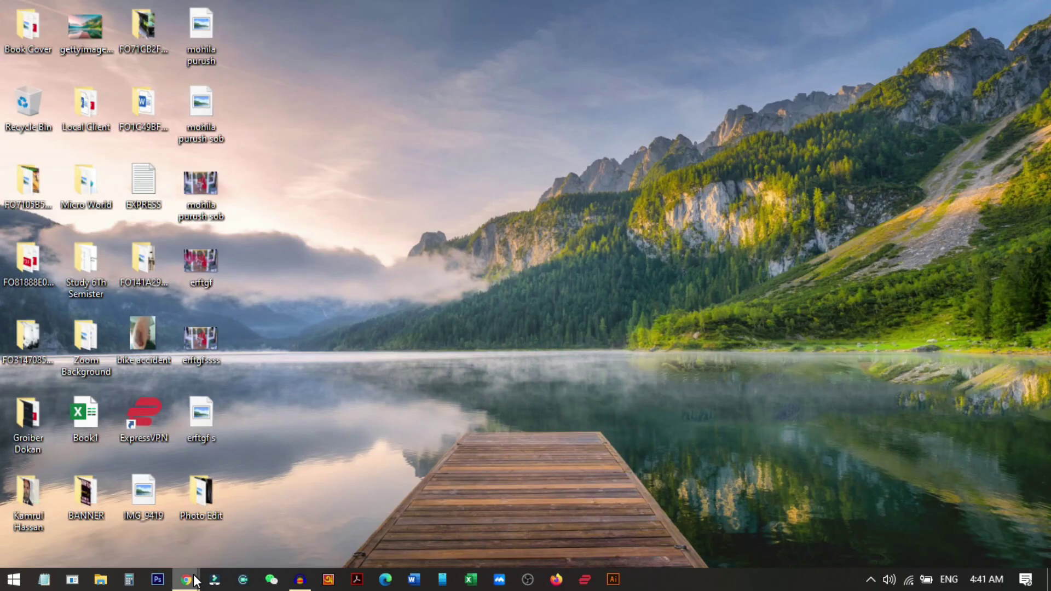
Bring Chrome back and open the Chrome Web Store from the dark New Tab page.
mouse_move(186, 579)
click(394, 514)
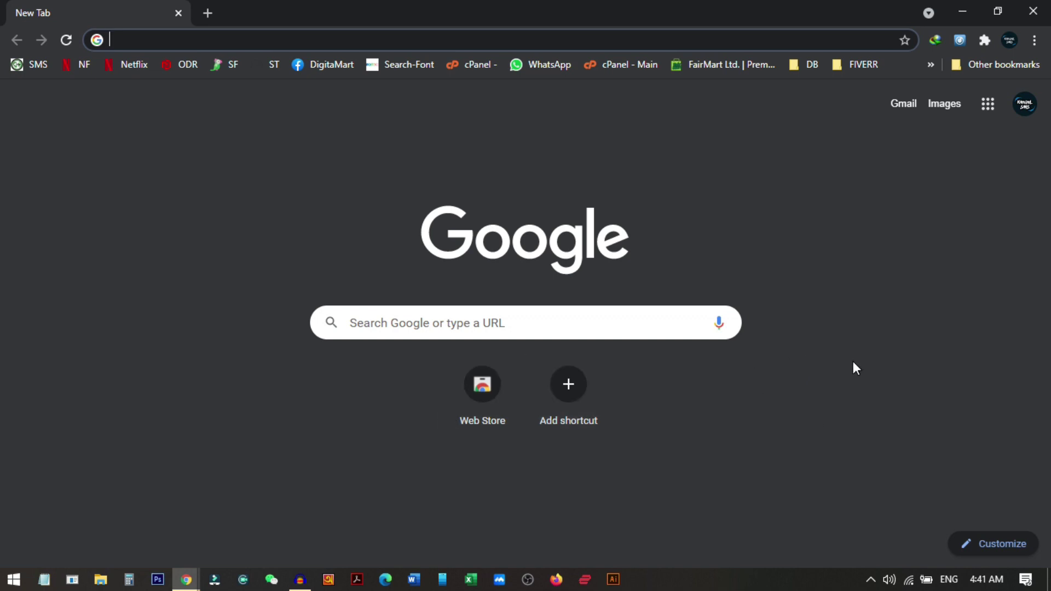
click(497, 391)
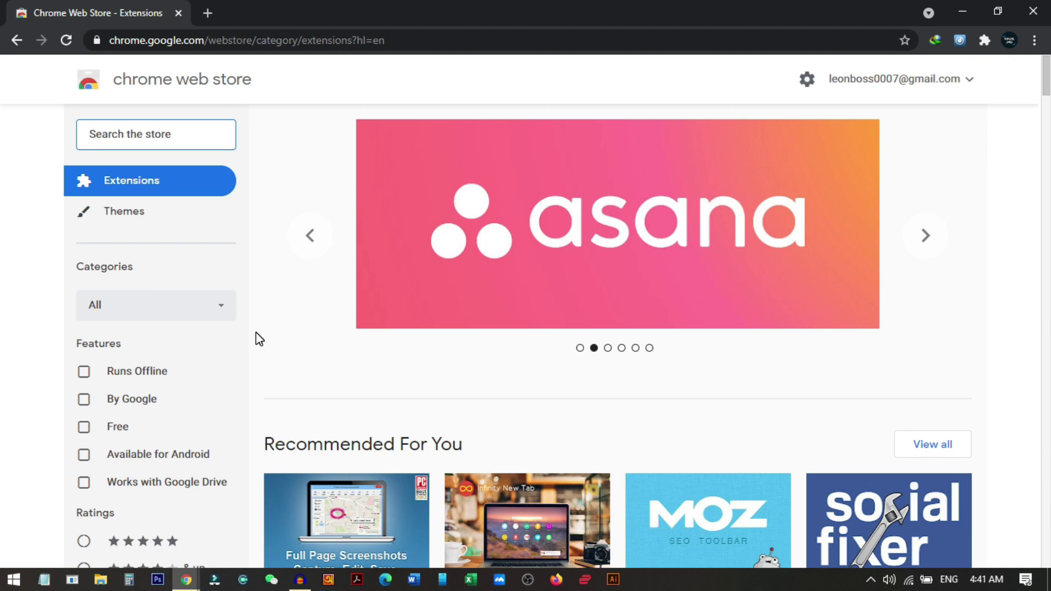
Go to the chrome://flags experiments page.
click(250, 41)
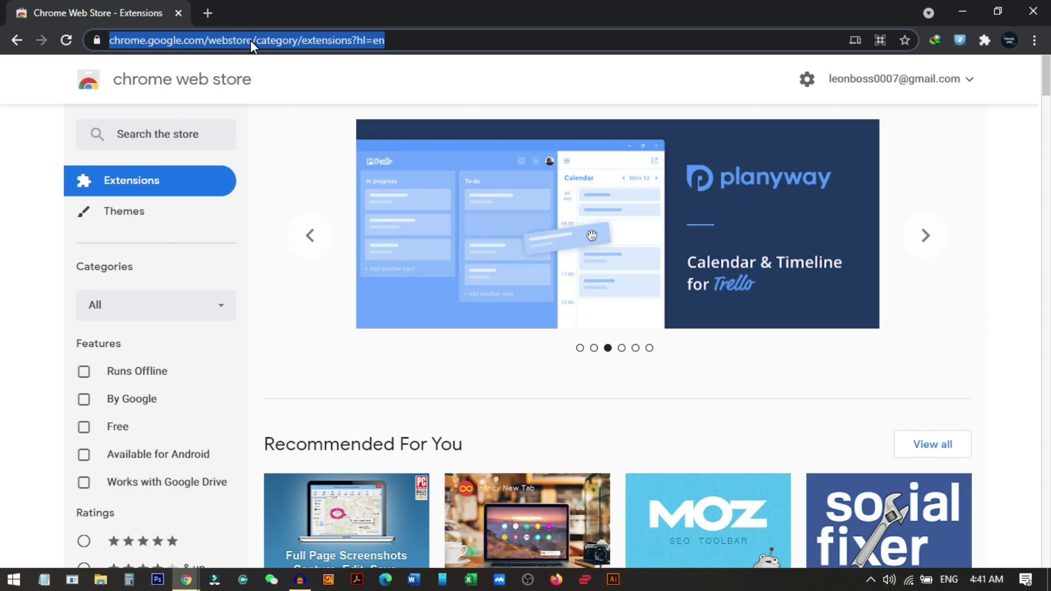
text(chrome://flags/)
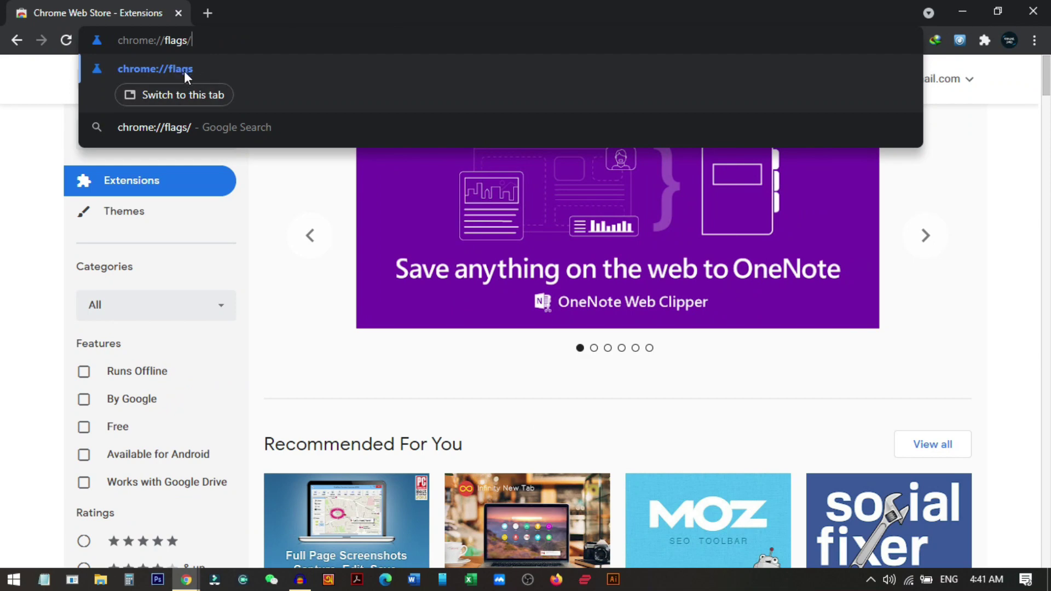
click(184, 70)
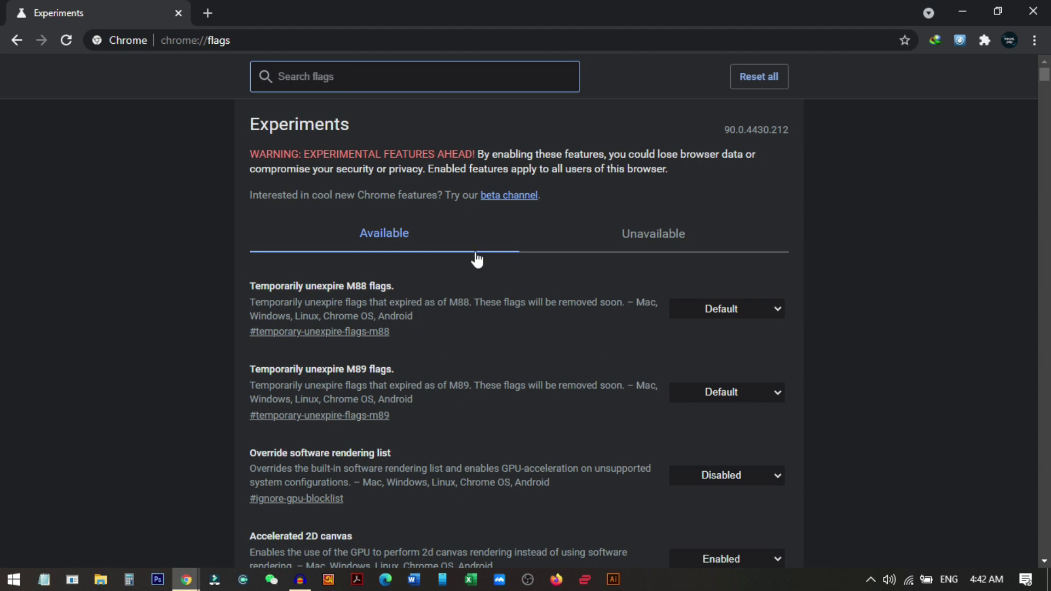
Filter the flags for 'dark' and set Force Dark Mode for Web Contents to Enabled.
click(404, 82)
text(dark)
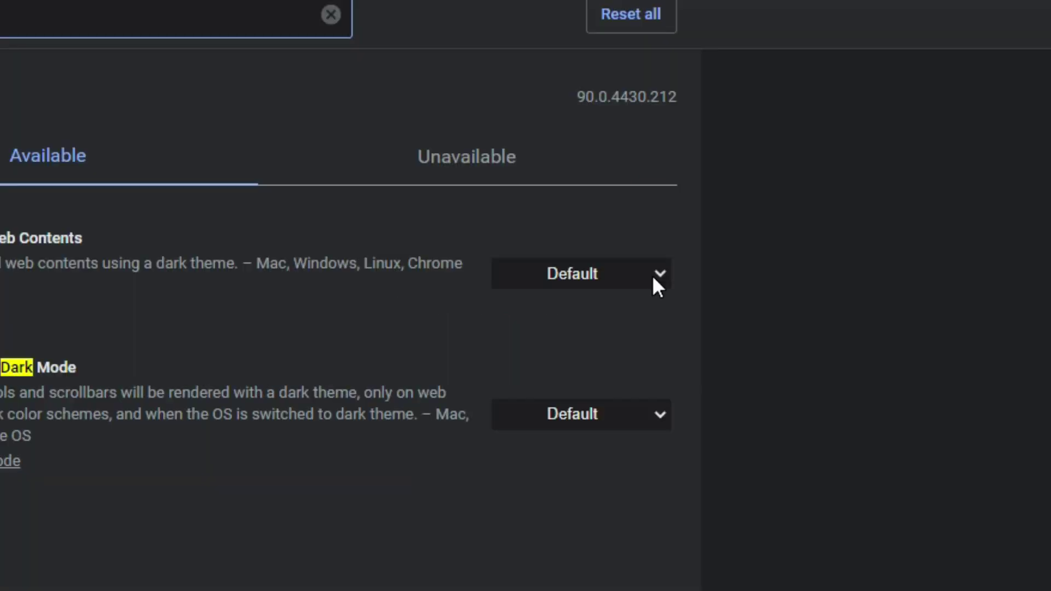
click(656, 279)
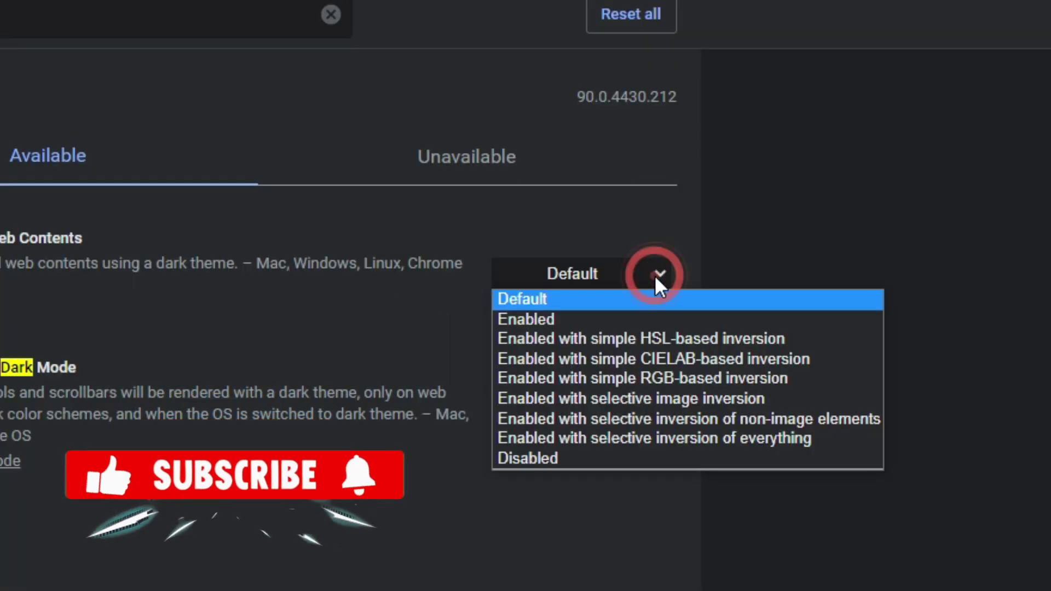
click(554, 318)
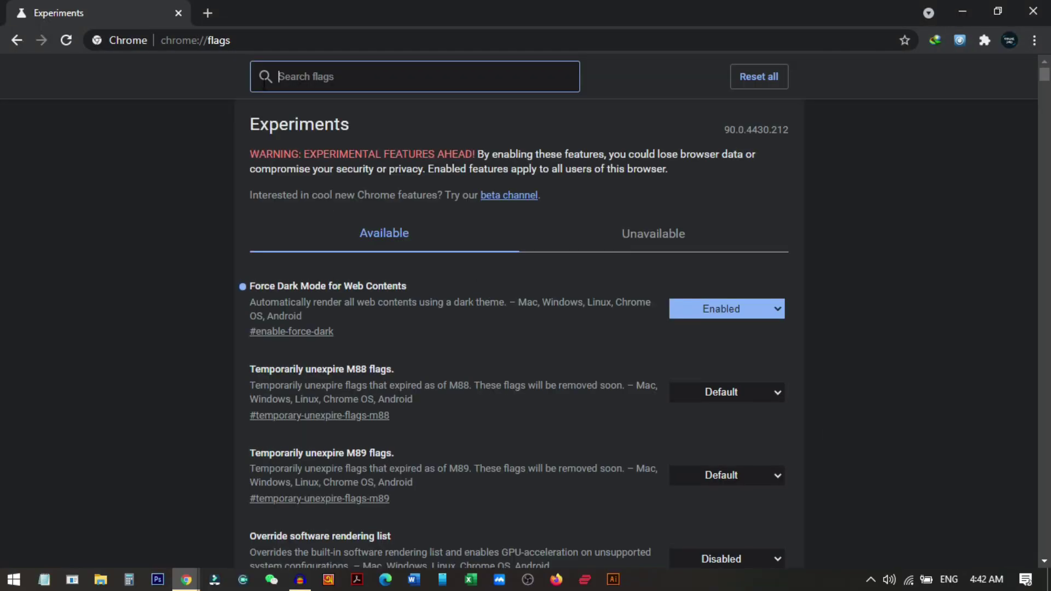
click(209, 12)
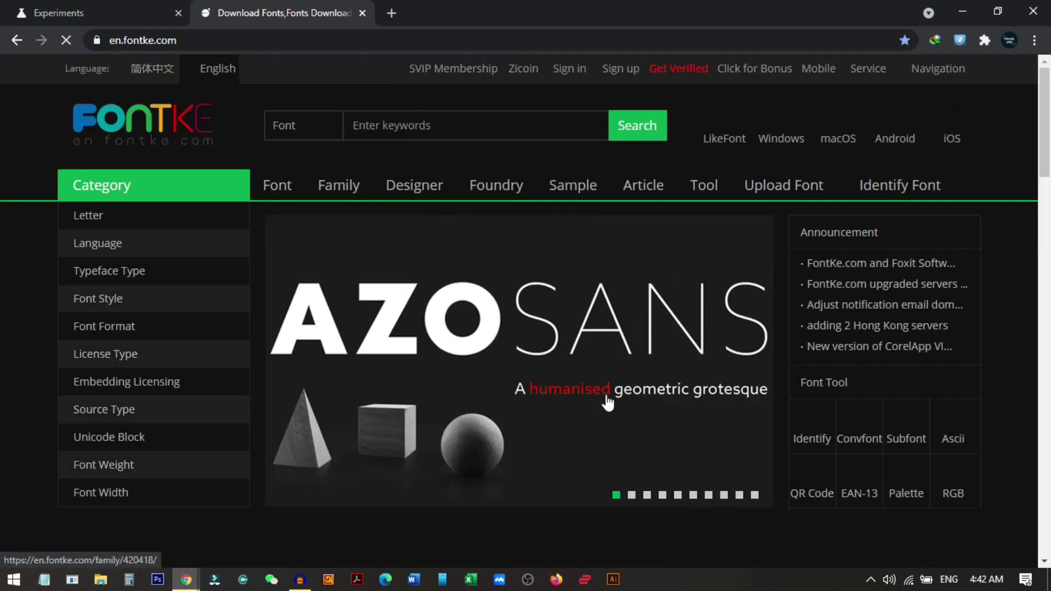
Check that the fontke site renders dark, then search 'create .edu email free' from past searches.
scroll(734, 399, down, 10)
scroll(734, 399, up, 10)
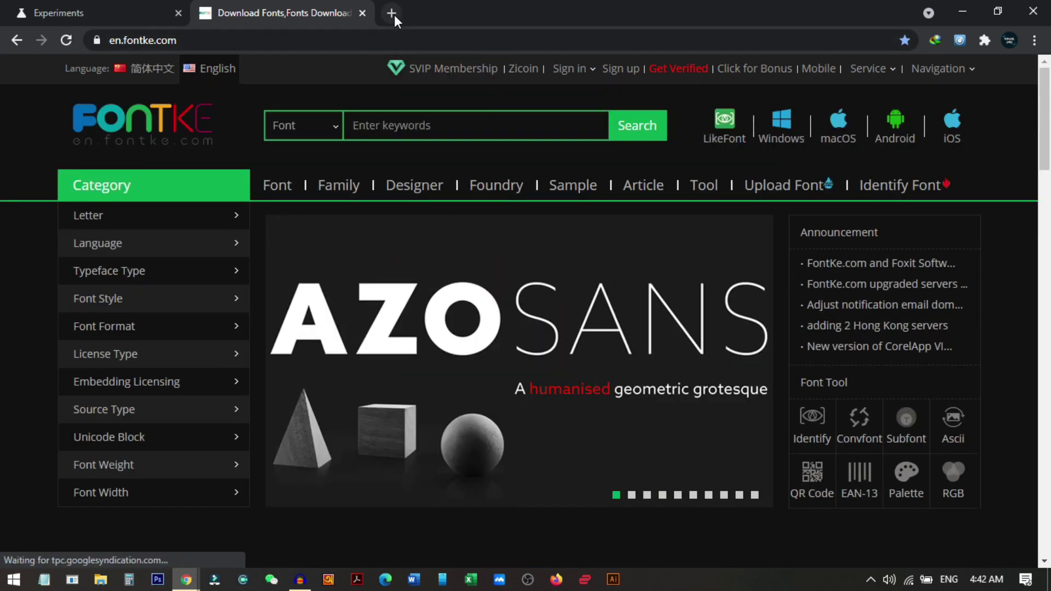
click(392, 14)
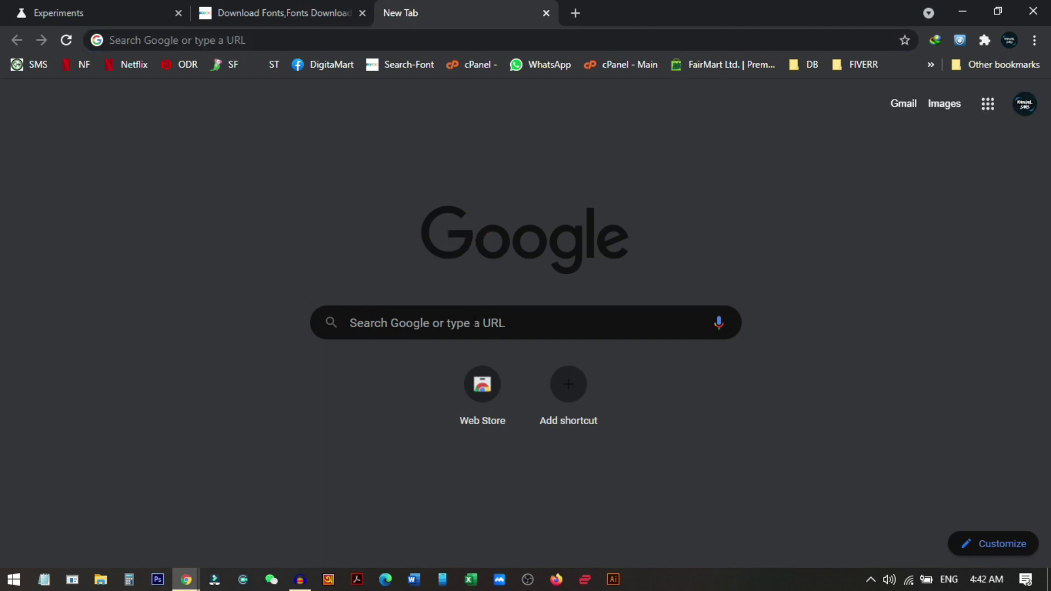
click(472, 321)
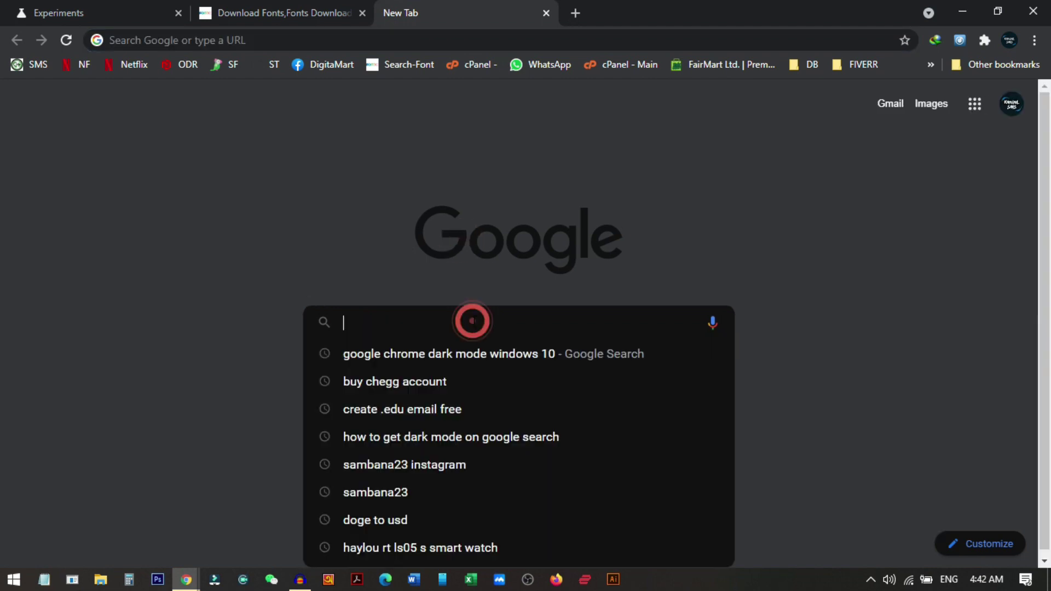
click(426, 410)
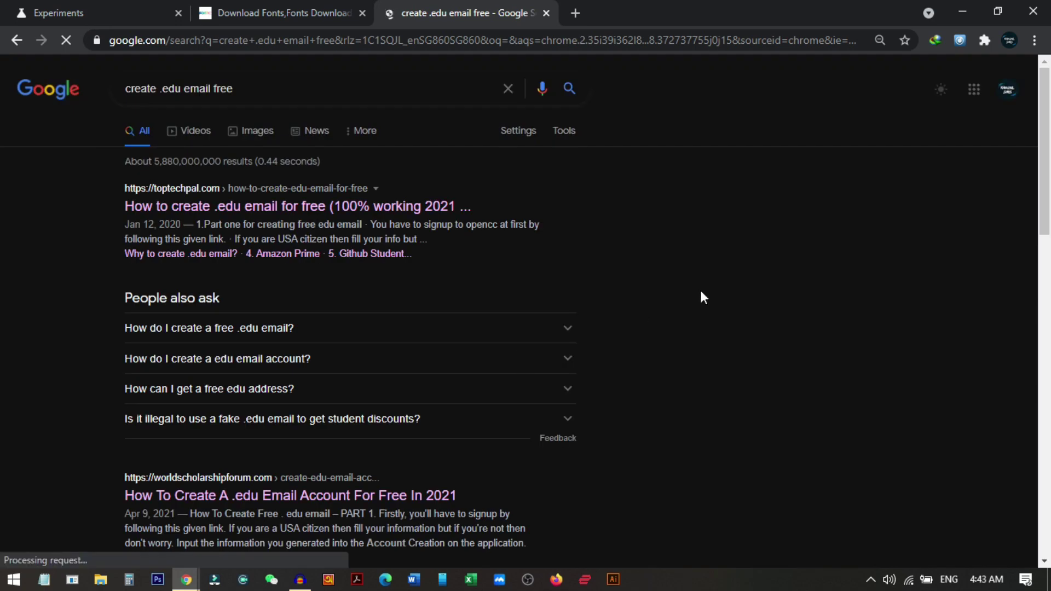
scroll(700, 290, down, 5)
scroll(703, 297, up, 5)
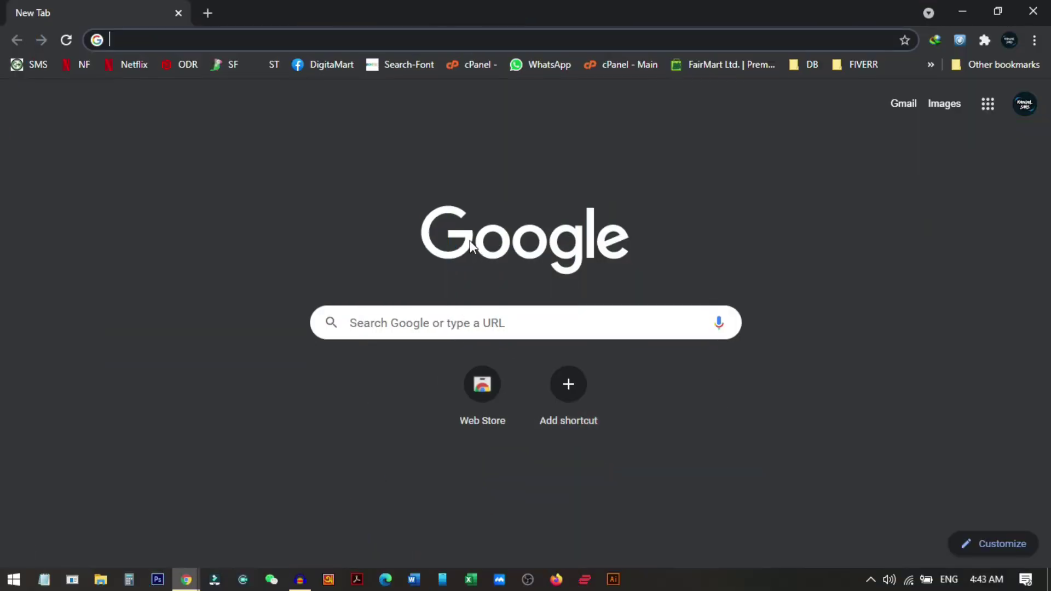
click(475, 328)
Search 'hoi' and switch the Google results page to the dark theme.
click(371, 360)
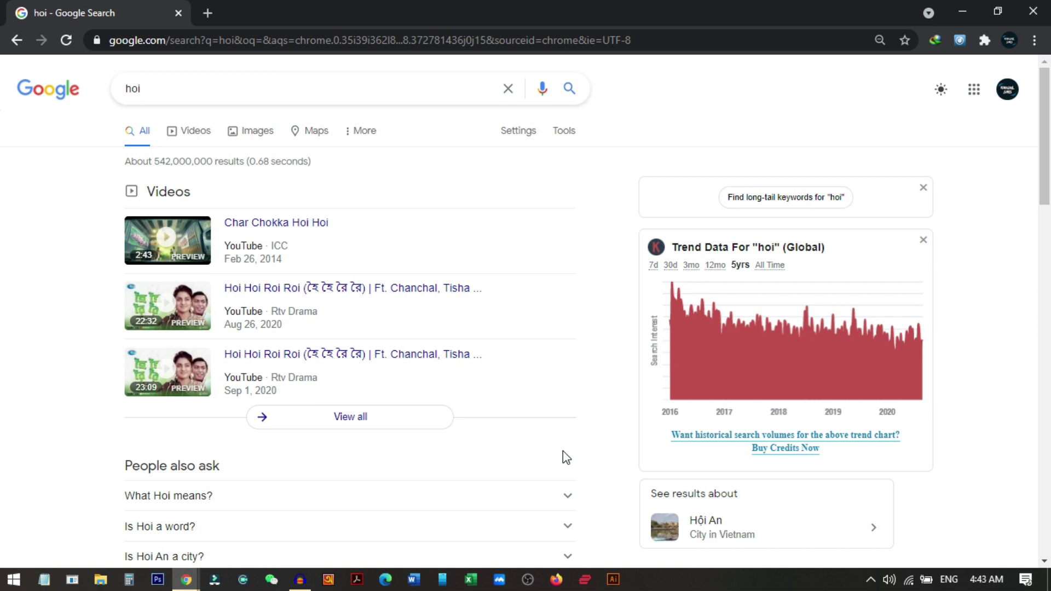
click(940, 90)
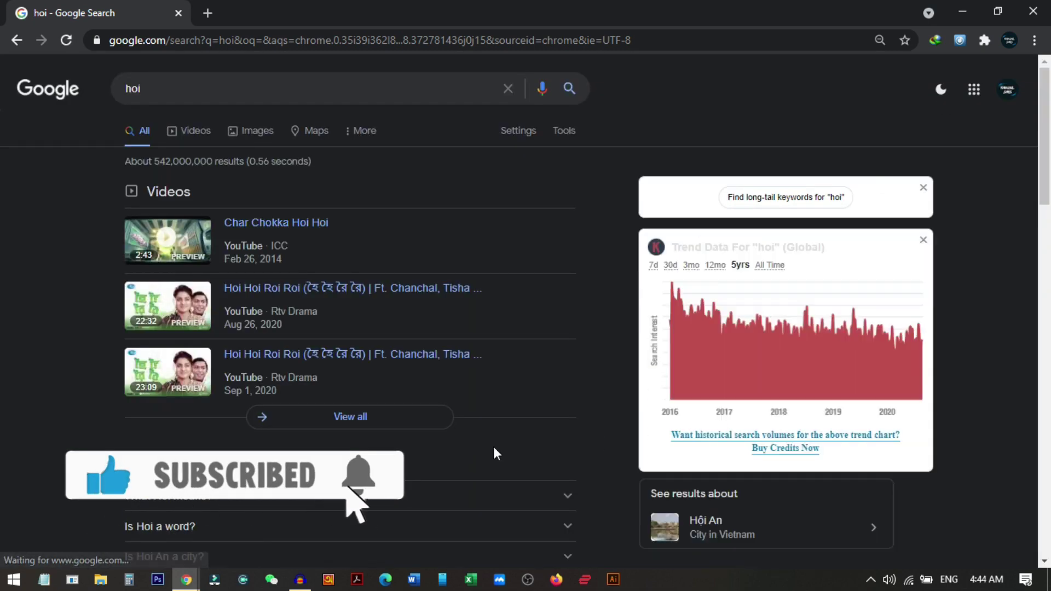
scroll(551, 478, down, 4)
scroll(547, 469, up, 1)
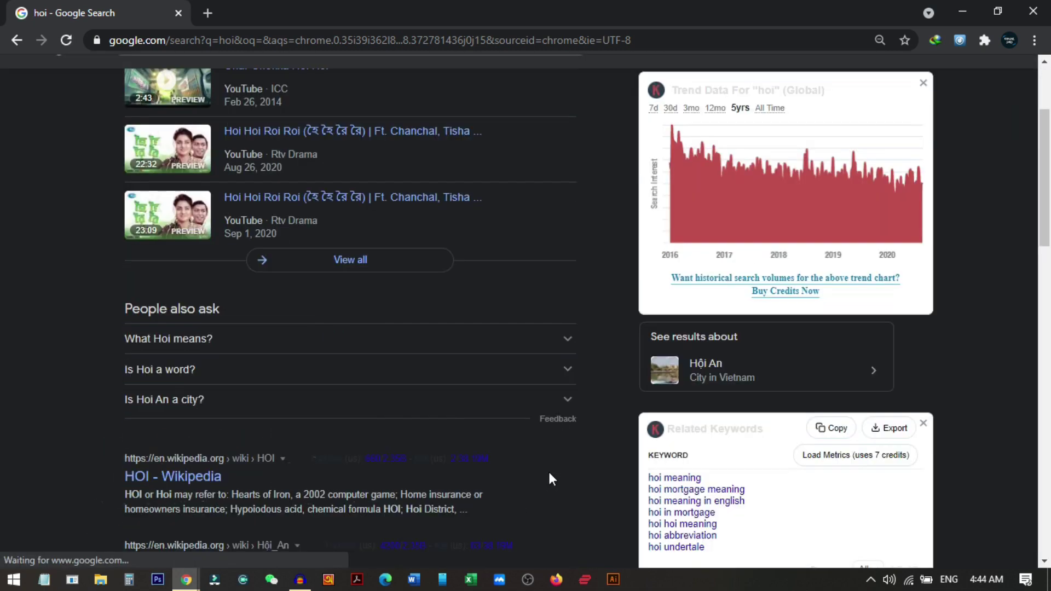
scroll(547, 469, down, 8)
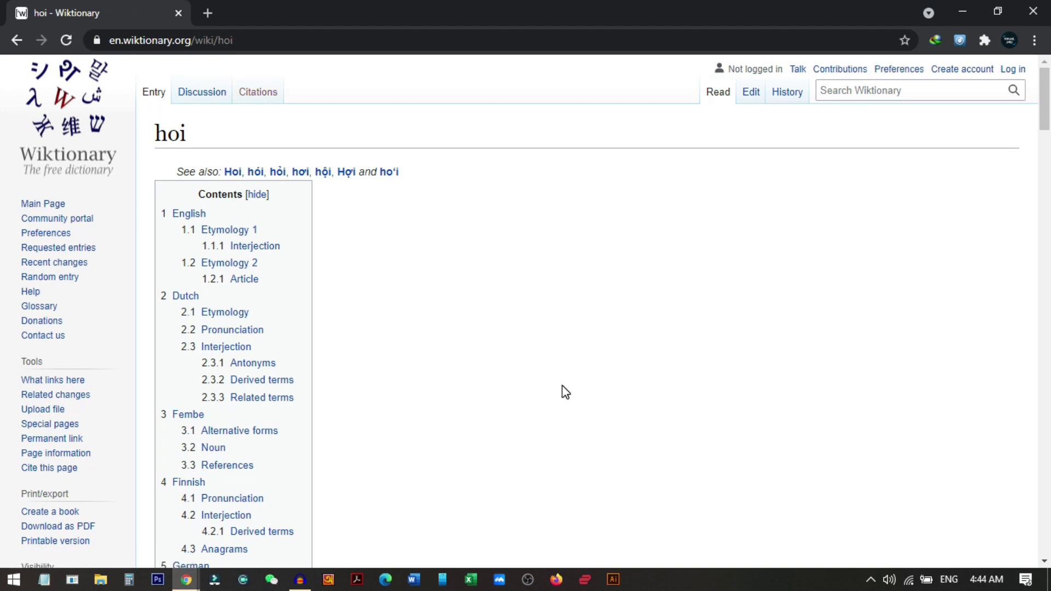
Return from Wiktionary to the 'hoi' results and open the dark Google homepage.
click(20, 40)
scroll(553, 461, up, 6)
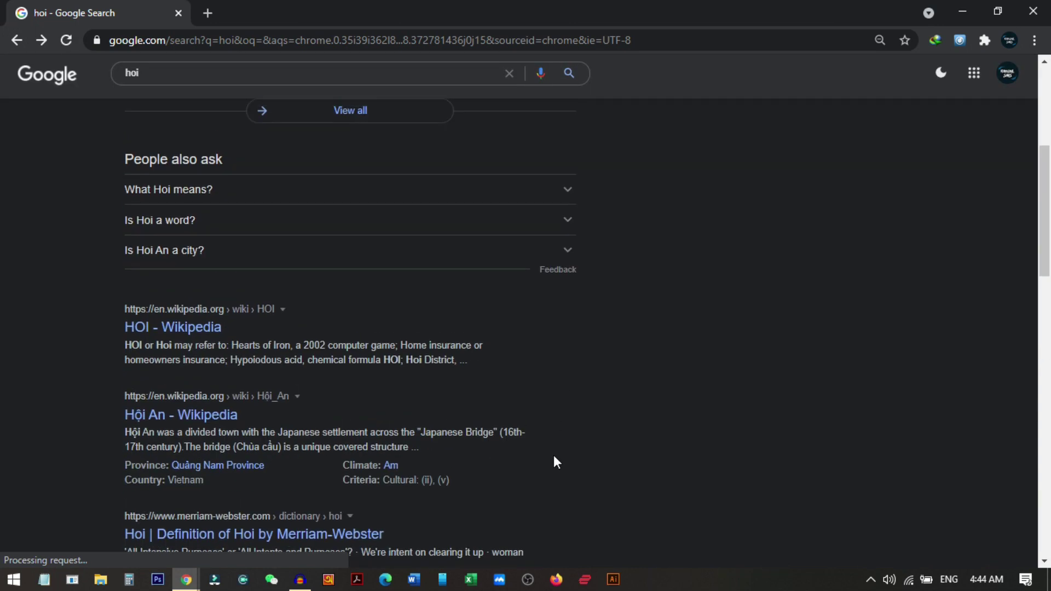
scroll(553, 461, up, 4)
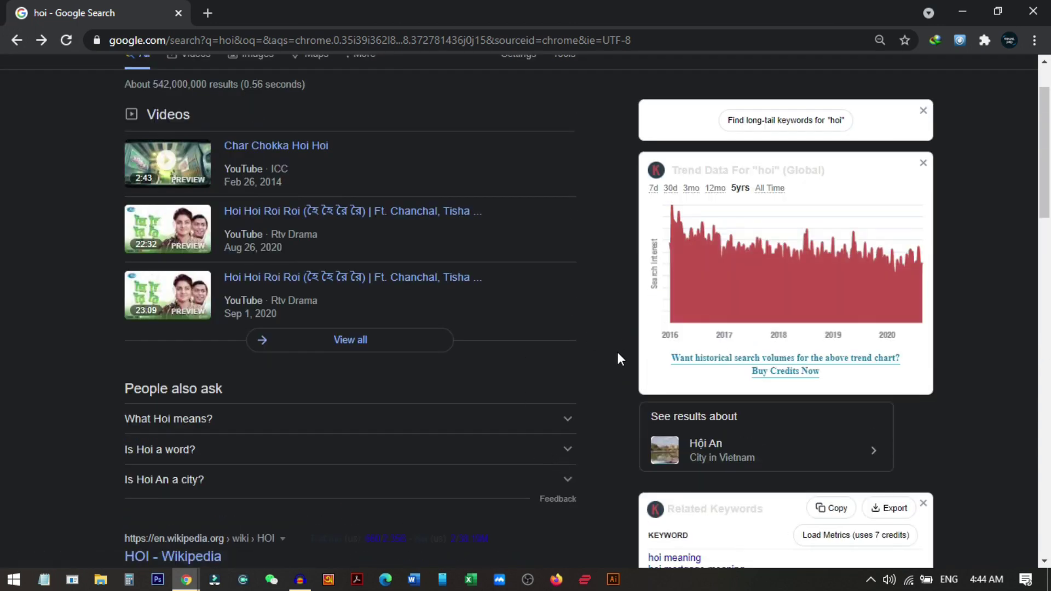
click(353, 38)
text(chrome://flags/)
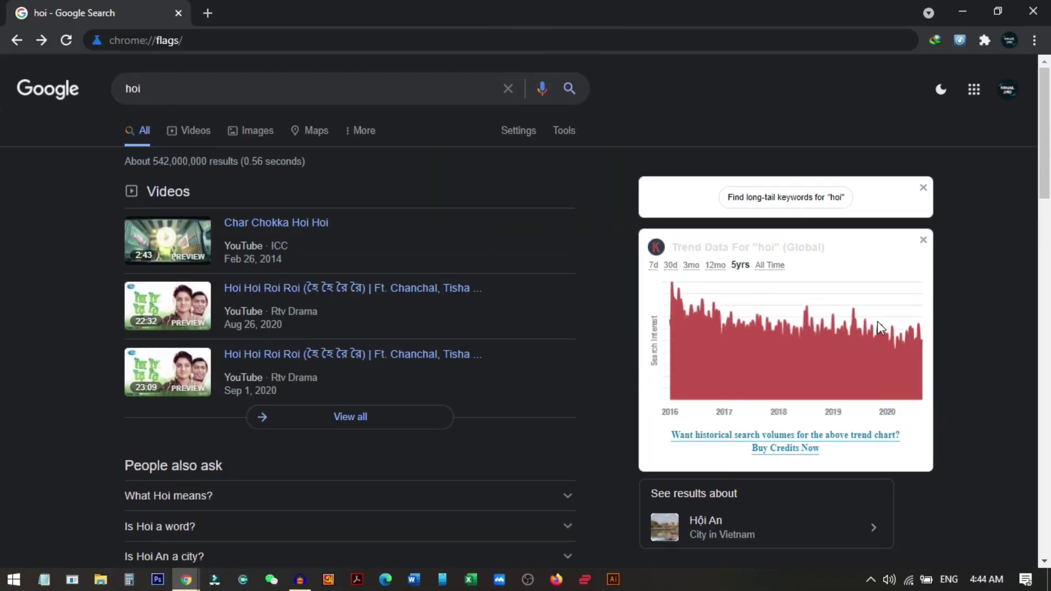
click(32, 94)
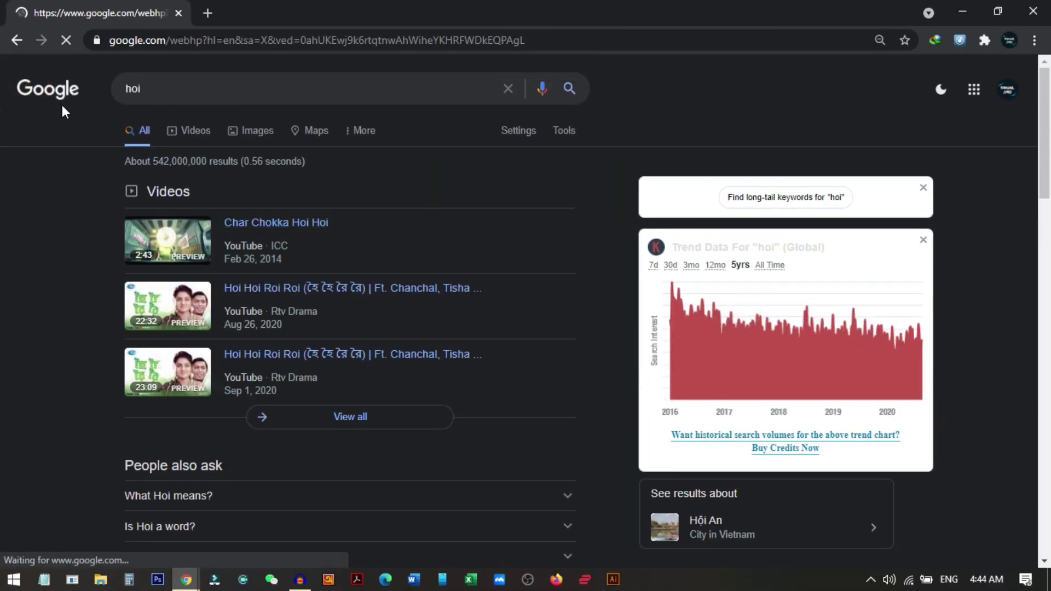